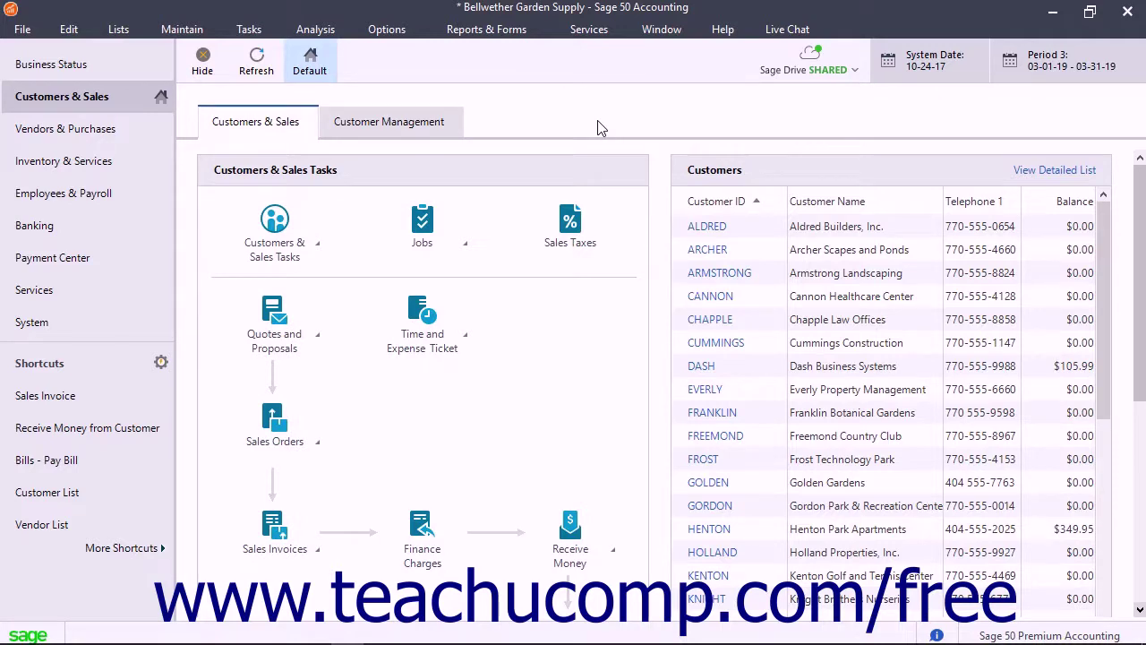
Step: Open Sage Drive's Manage User Access (Management Center) from the File menu for Bellwether Garden Supply
{"action": "left_click", "coordinate": [30, 31]}
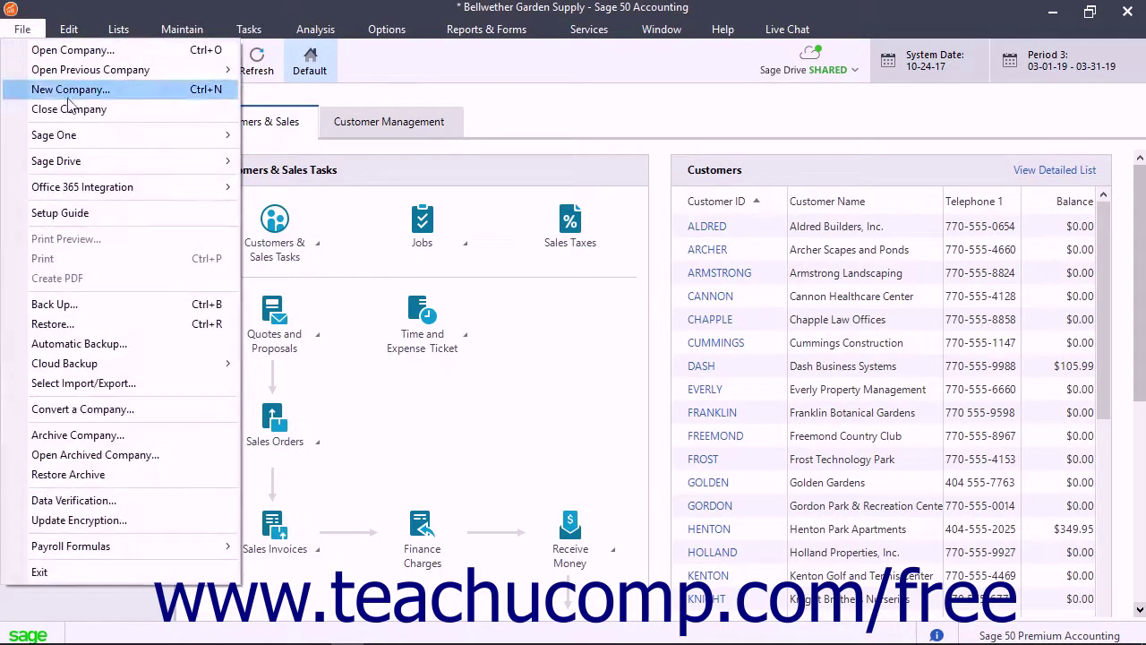
{"action": "mouse_move", "coordinate": [80, 163]}
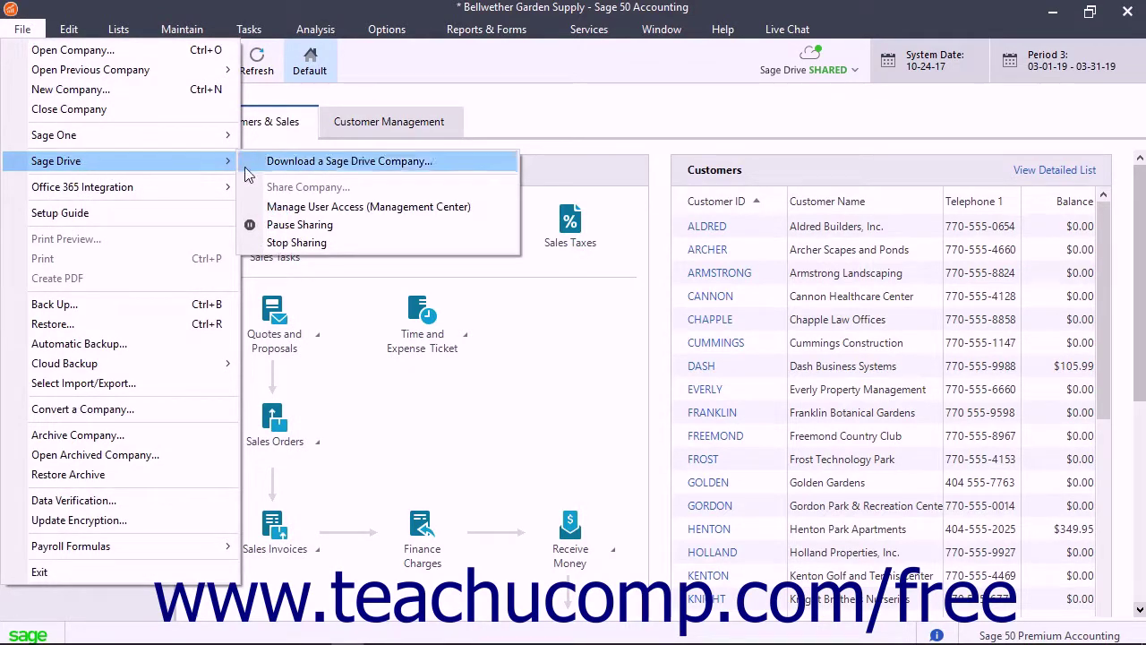
{"action": "left_click", "coordinate": [341, 207]}
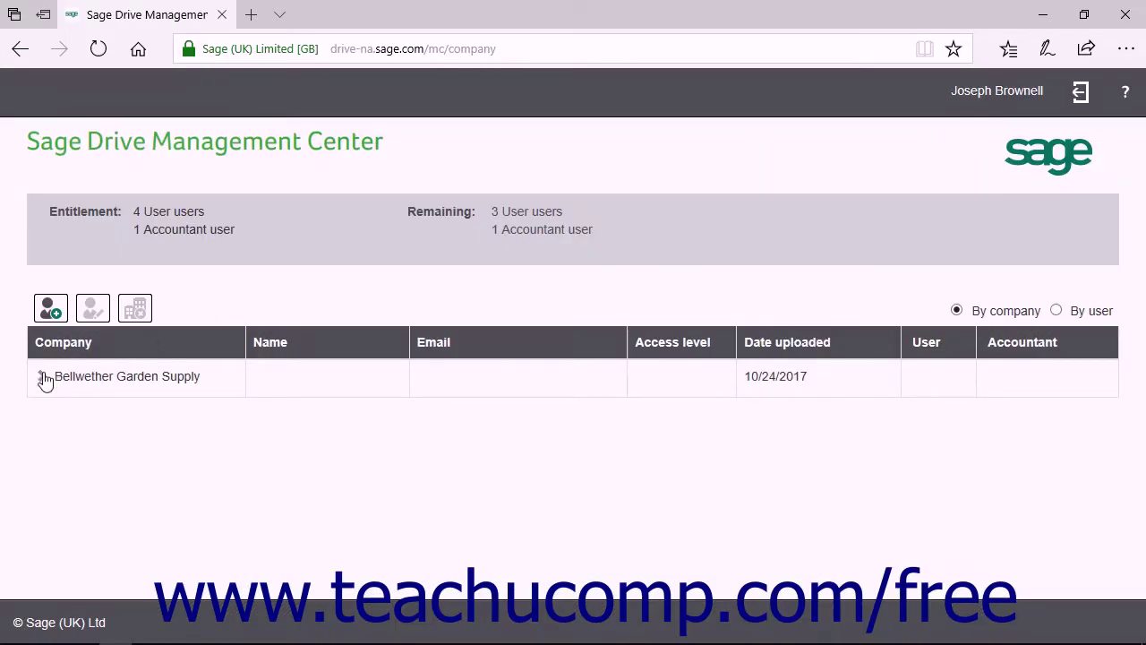
Step: Review Bellwether Garden Supply's users, toggling By user and By company views, then select the company
{"action": "left_click", "coordinate": [45, 379]}
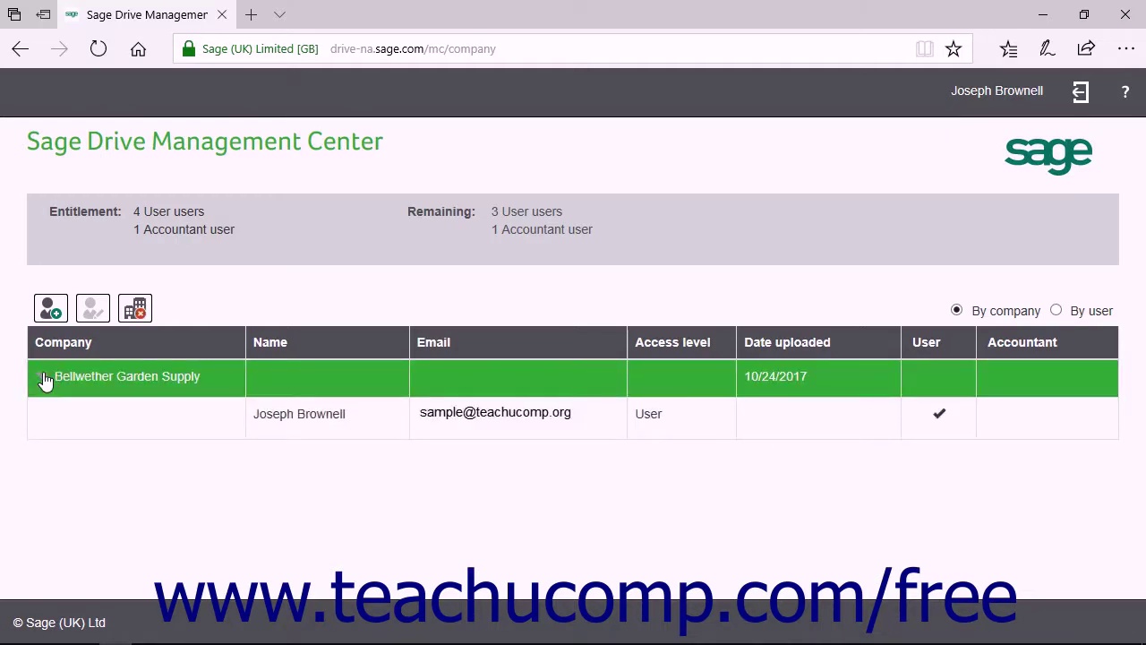
{"action": "left_click", "coordinate": [45, 380]}
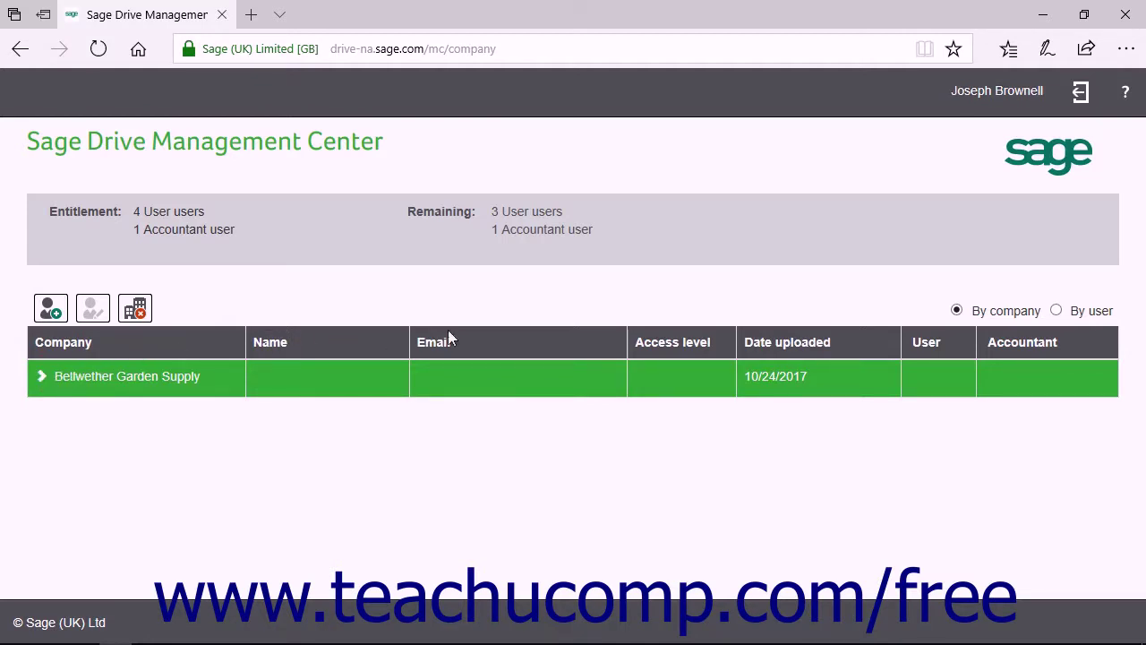
{"action": "left_click", "coordinate": [956, 311]}
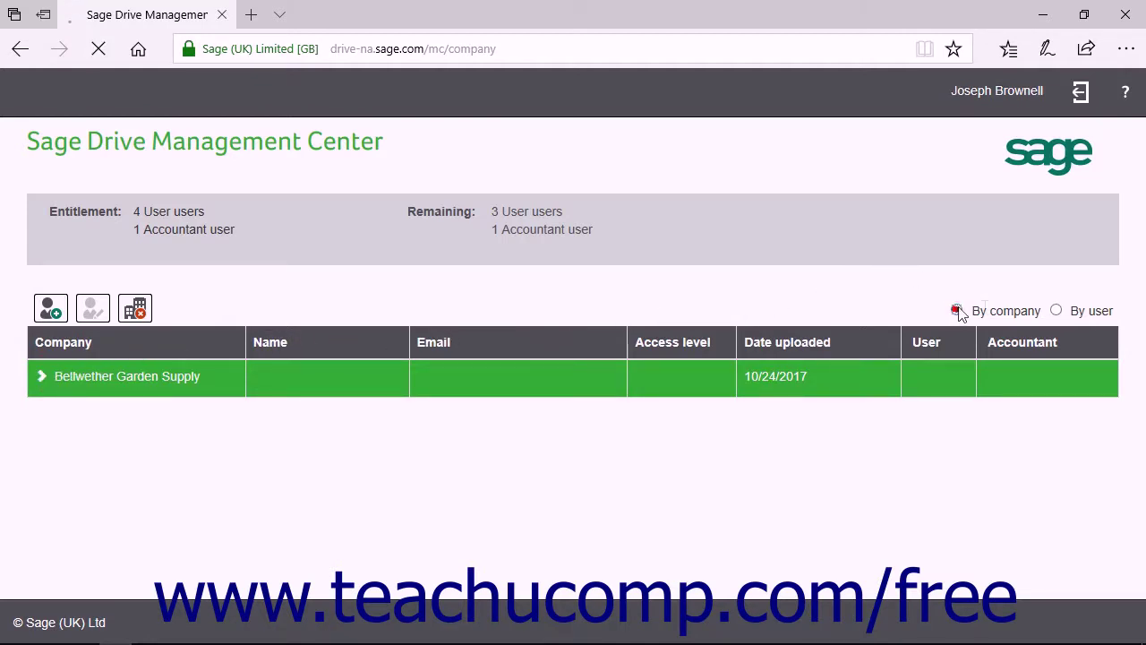
{"action": "left_click", "coordinate": [1057, 311]}
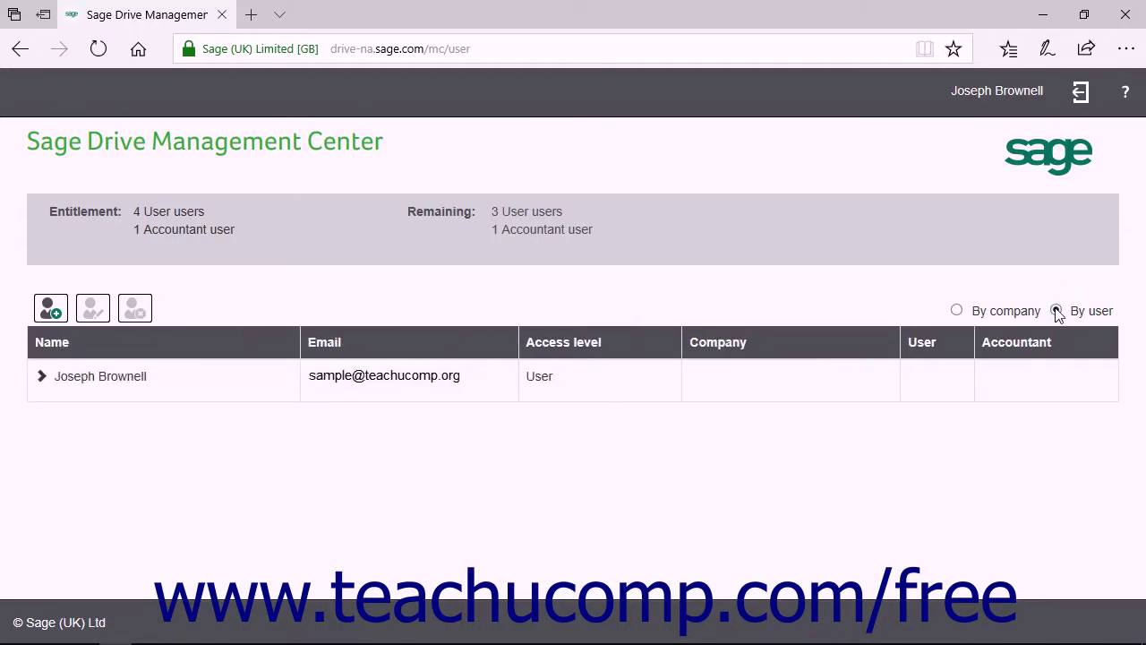
{"action": "left_click", "coordinate": [959, 313]}
{"action": "left_click", "coordinate": [957, 310]}
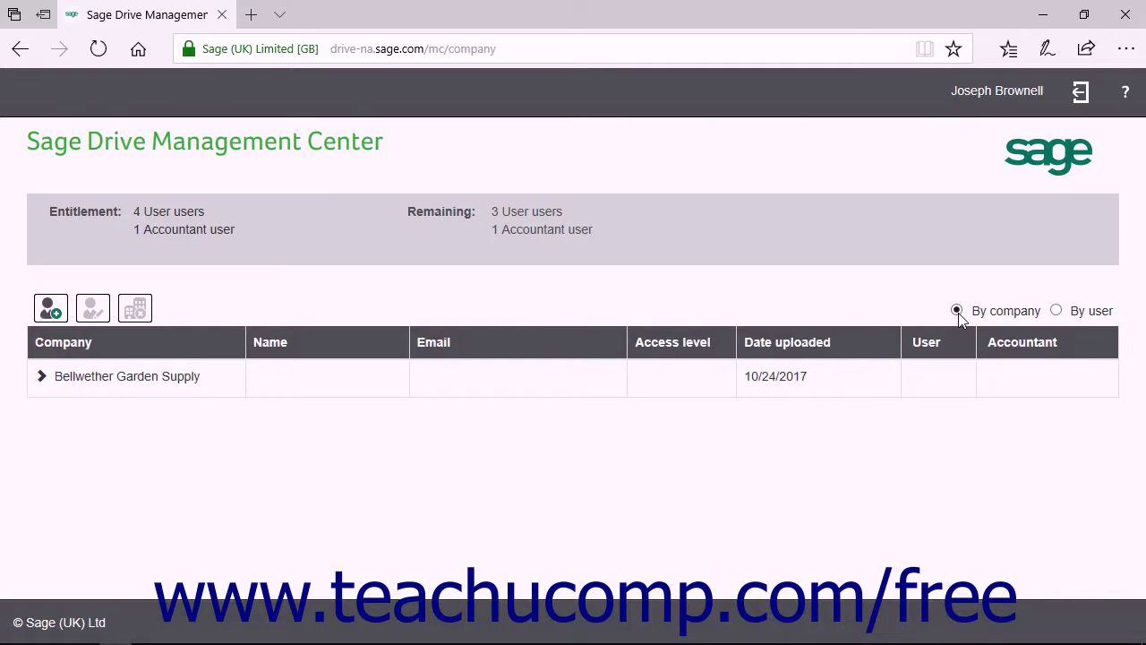
{"action": "left_click", "coordinate": [159, 387]}
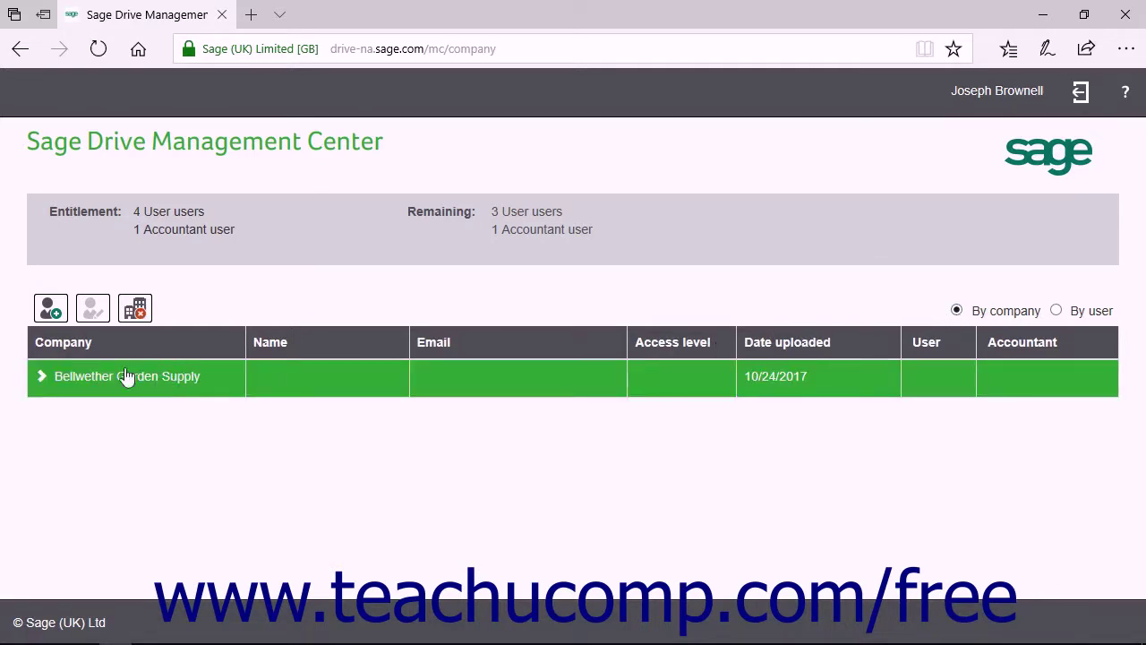
Step: Add a user with their name and e-mail, User access level, and access to Bellwether Garden Supply
{"action": "left_click", "coordinate": [56, 316]}
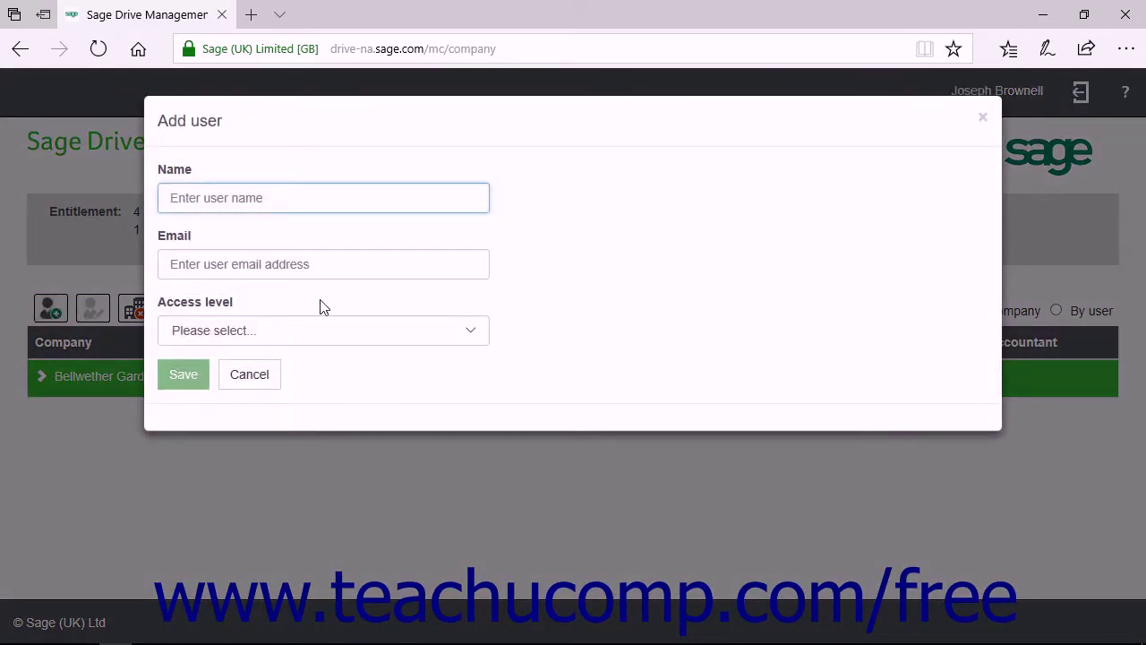
{"action": "type", "text": "Jon Doe"}
{"action": "key", "text": "Tab"}
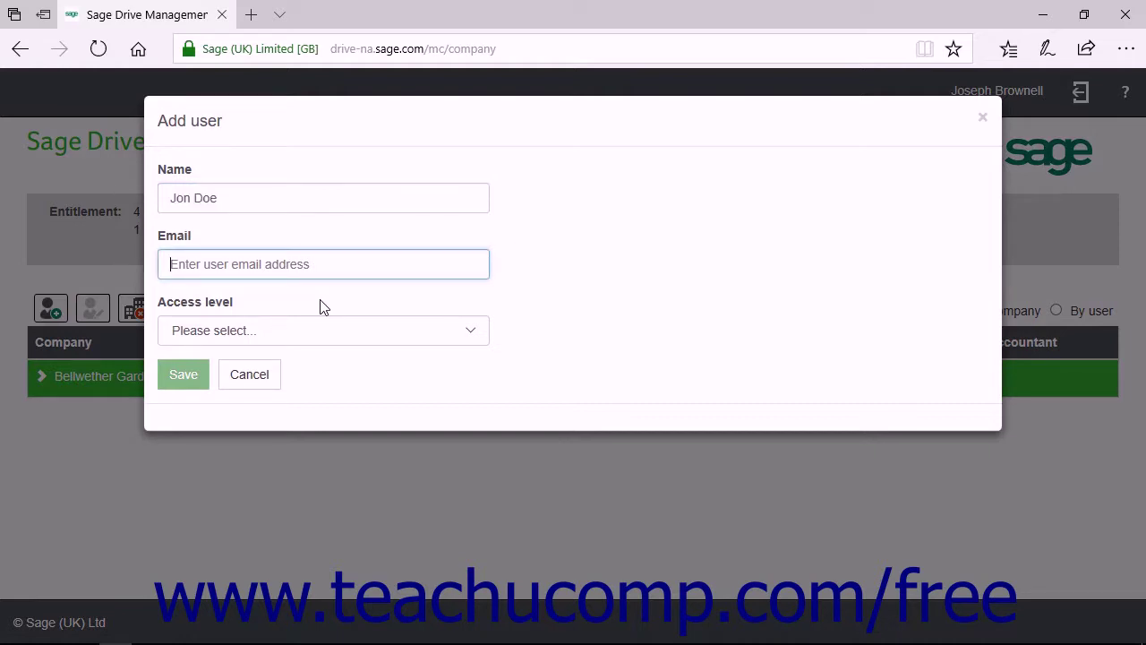
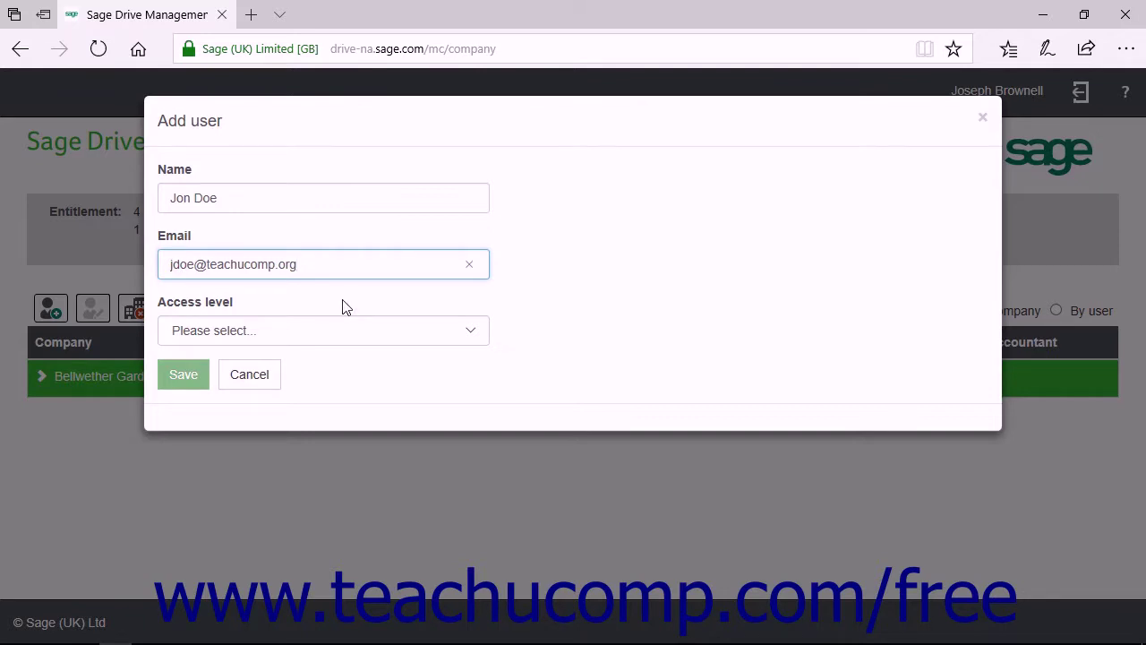
{"action": "left_click", "coordinate": [471, 331]}
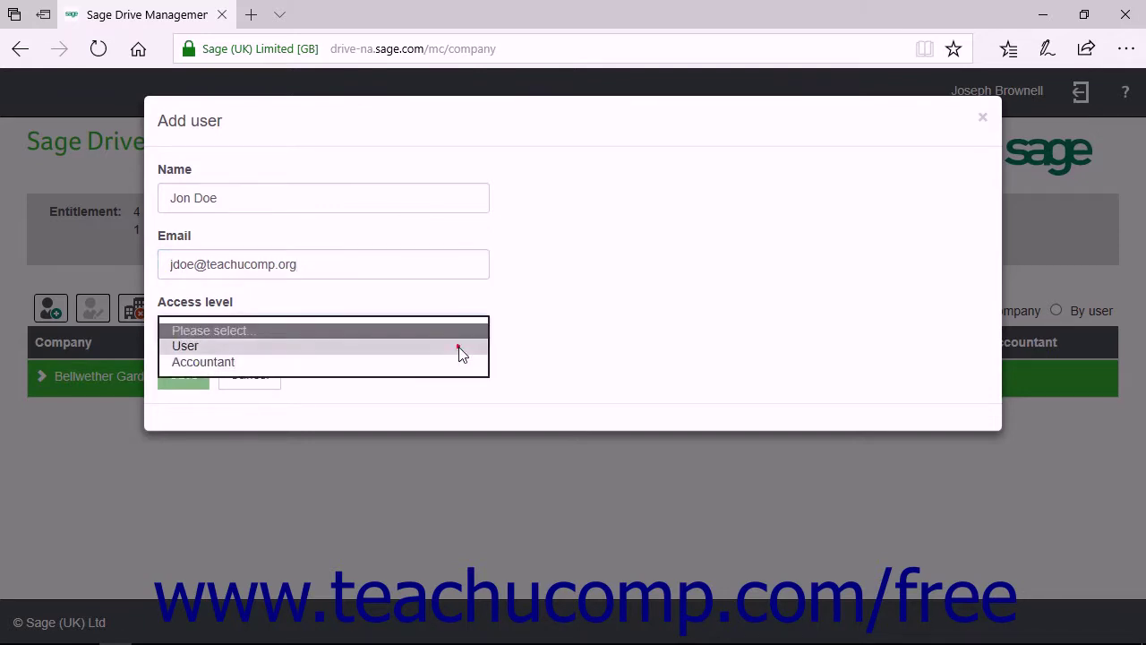
{"action": "left_click", "coordinate": [460, 349]}
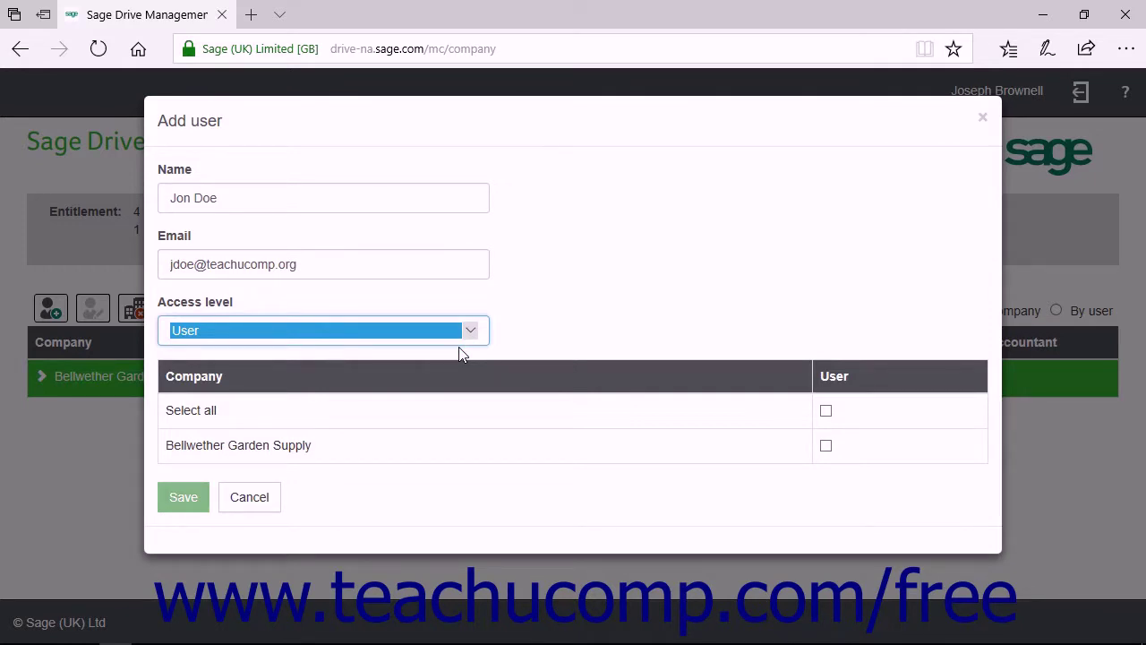
{"action": "left_click", "coordinate": [826, 445]}
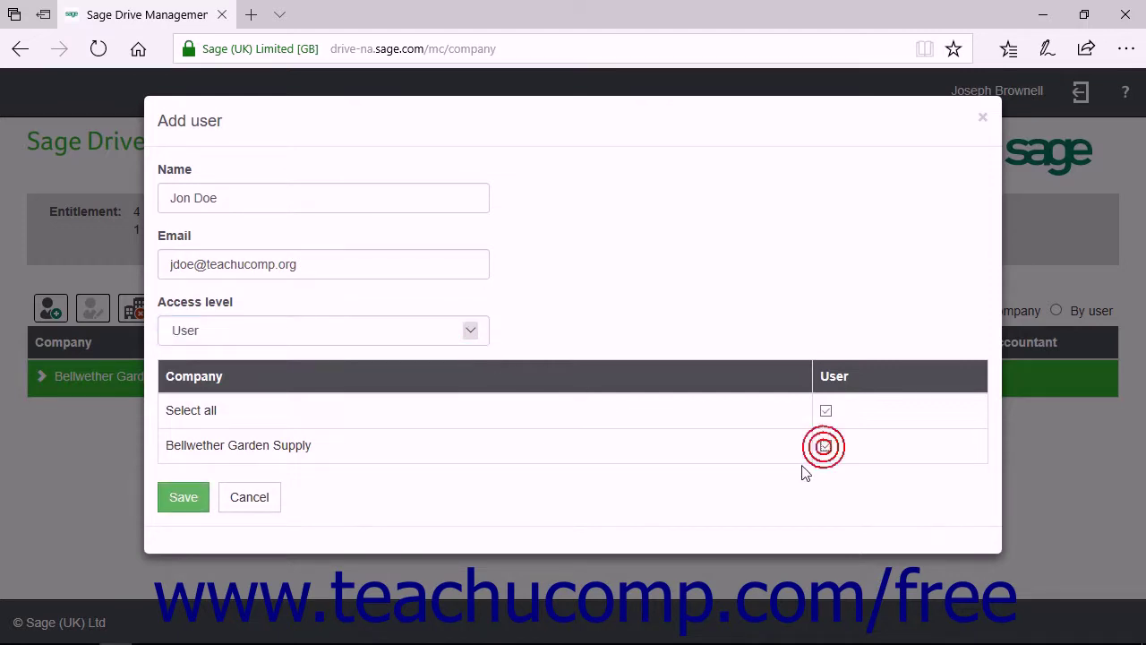
{"action": "left_click", "coordinate": [199, 500]}
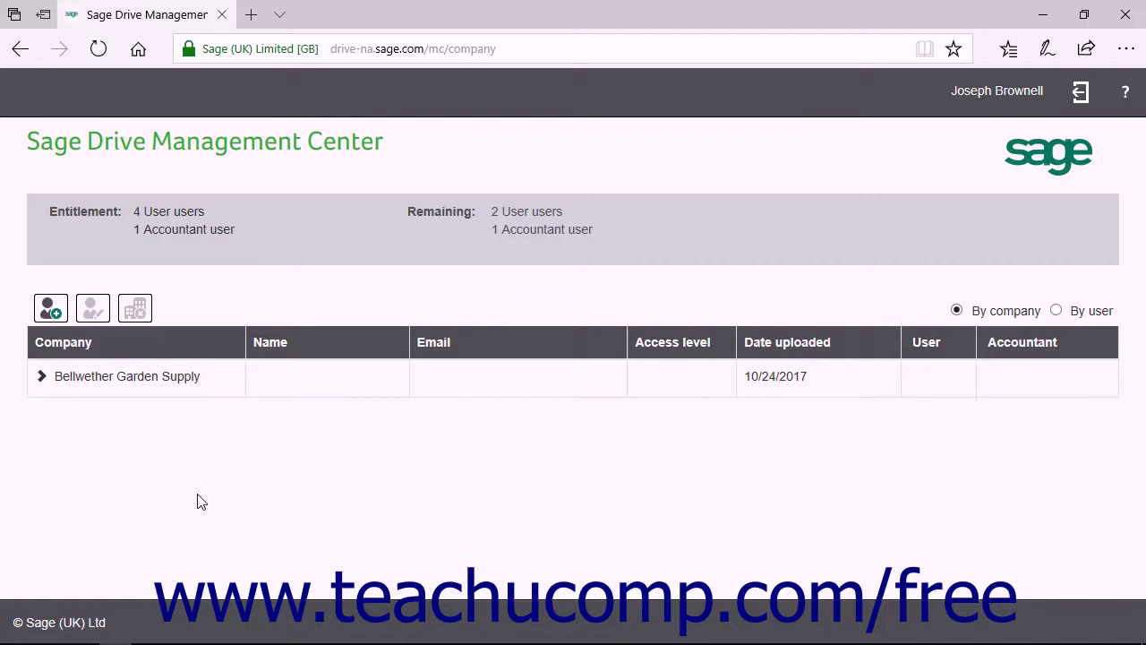
Step: Switch the Management Center listing to By user and select the newly added user
{"action": "left_click", "coordinate": [1057, 314]}
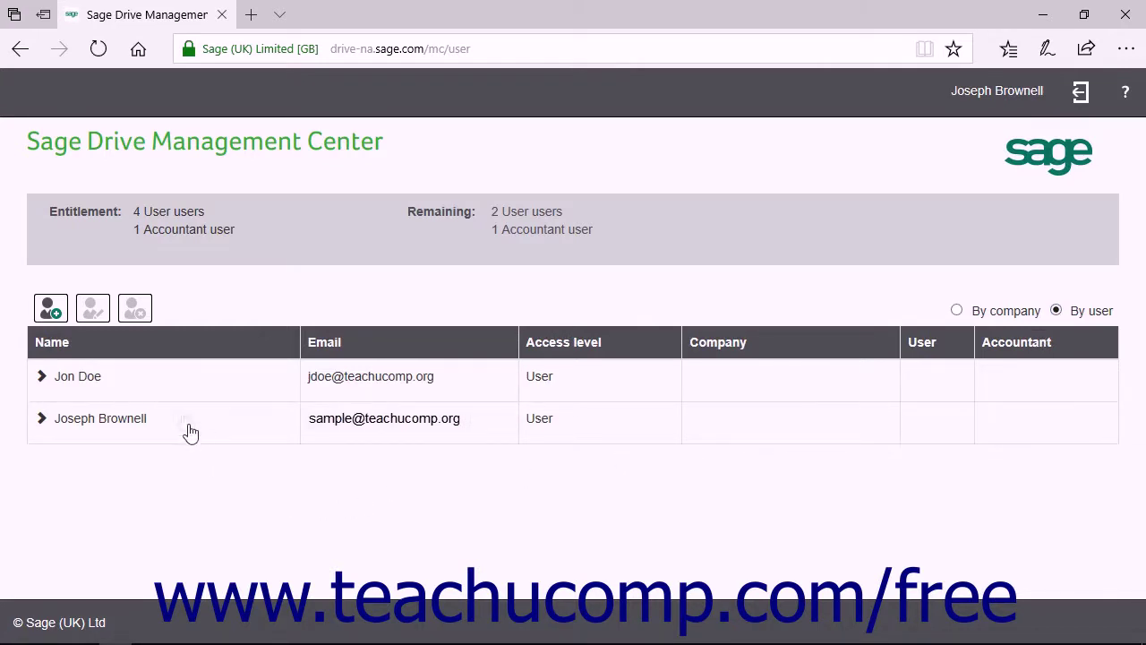
{"action": "left_click", "coordinate": [182, 396]}
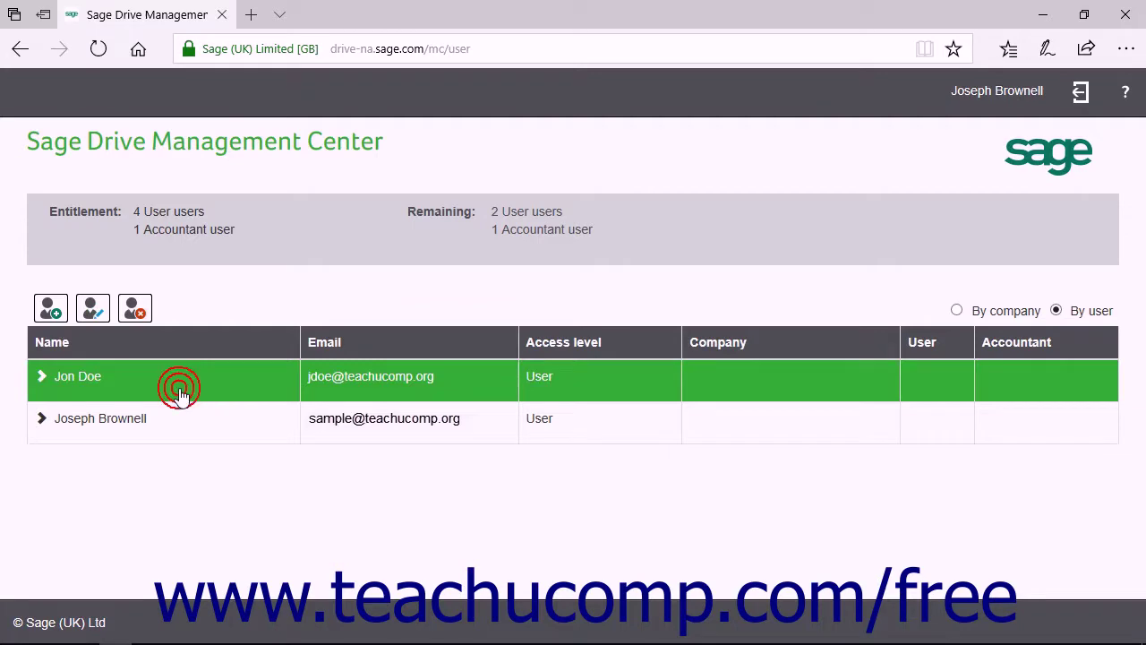
Step: Delete the extra user's access to all companies, then close the Management Center browser window
{"action": "left_click", "coordinate": [135, 309]}
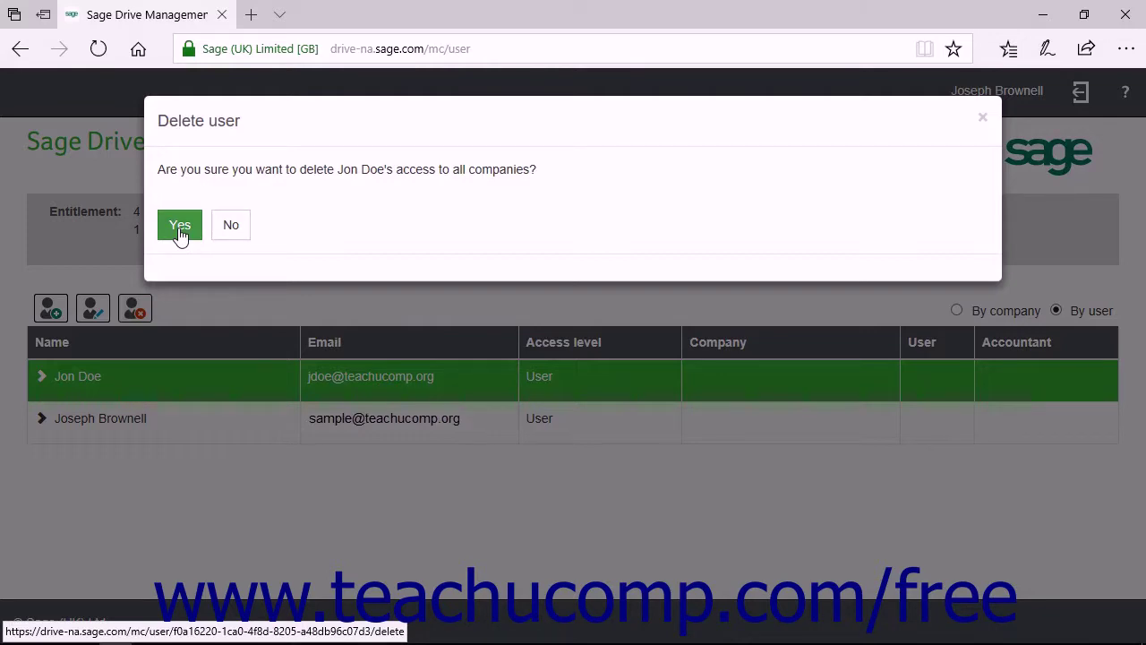
{"action": "left_click", "coordinate": [232, 231]}
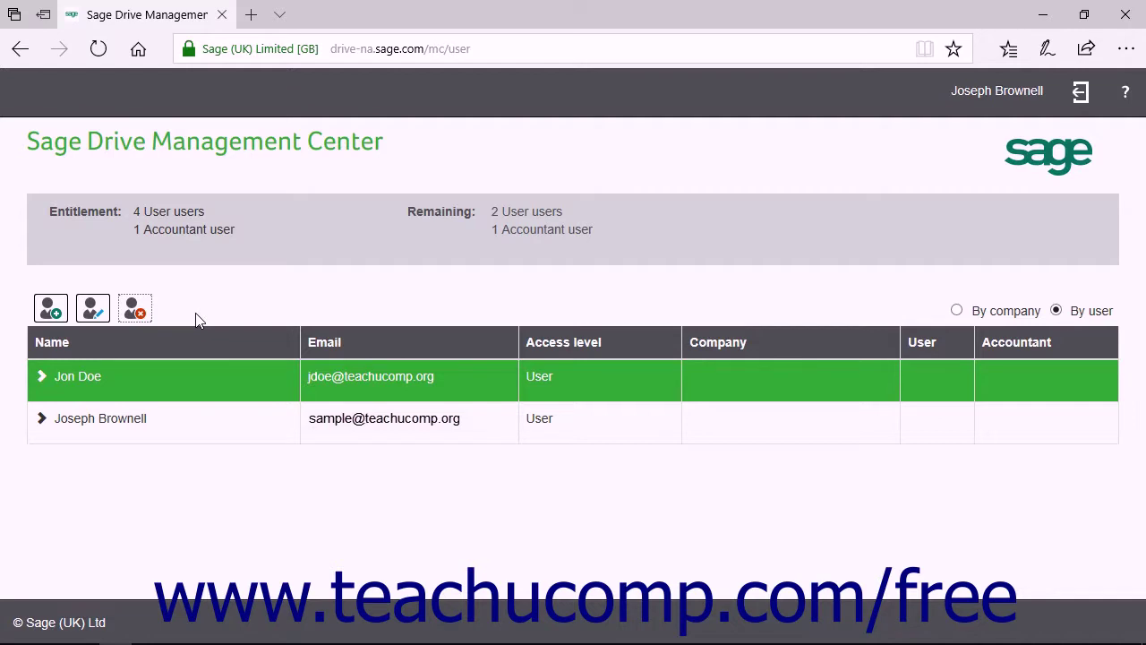
{"action": "left_click", "coordinate": [98, 310]}
{"action": "left_click", "coordinate": [251, 500]}
{"action": "left_click", "coordinate": [136, 310]}
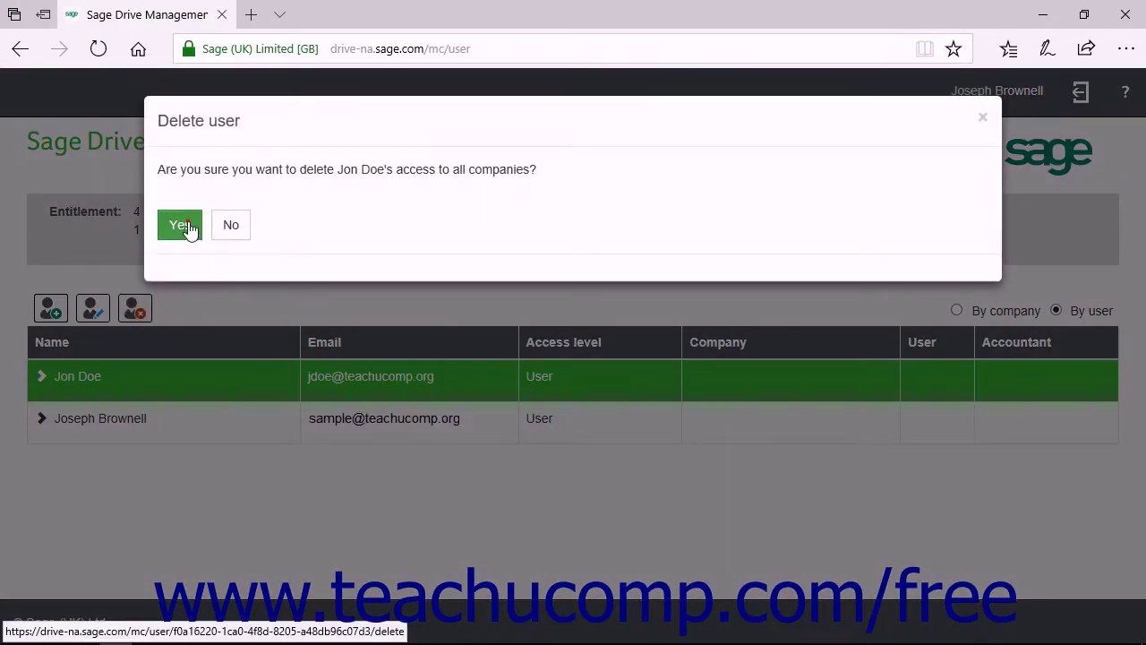
{"action": "left_click", "coordinate": [186, 225]}
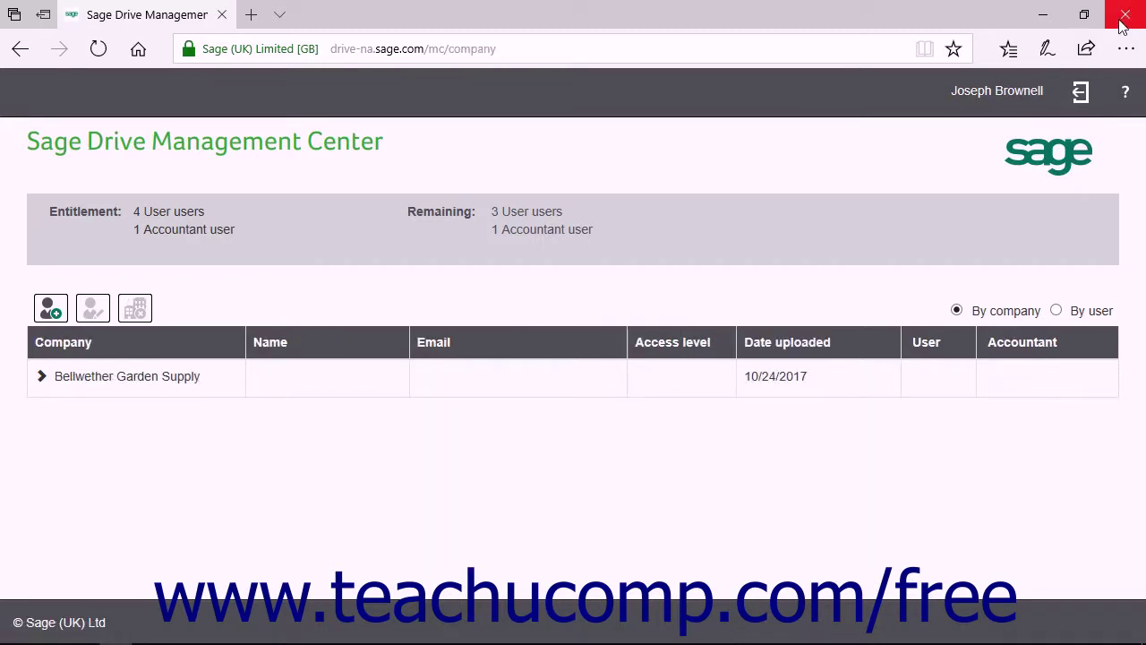
{"action": "left_click", "coordinate": [1125, 16]}
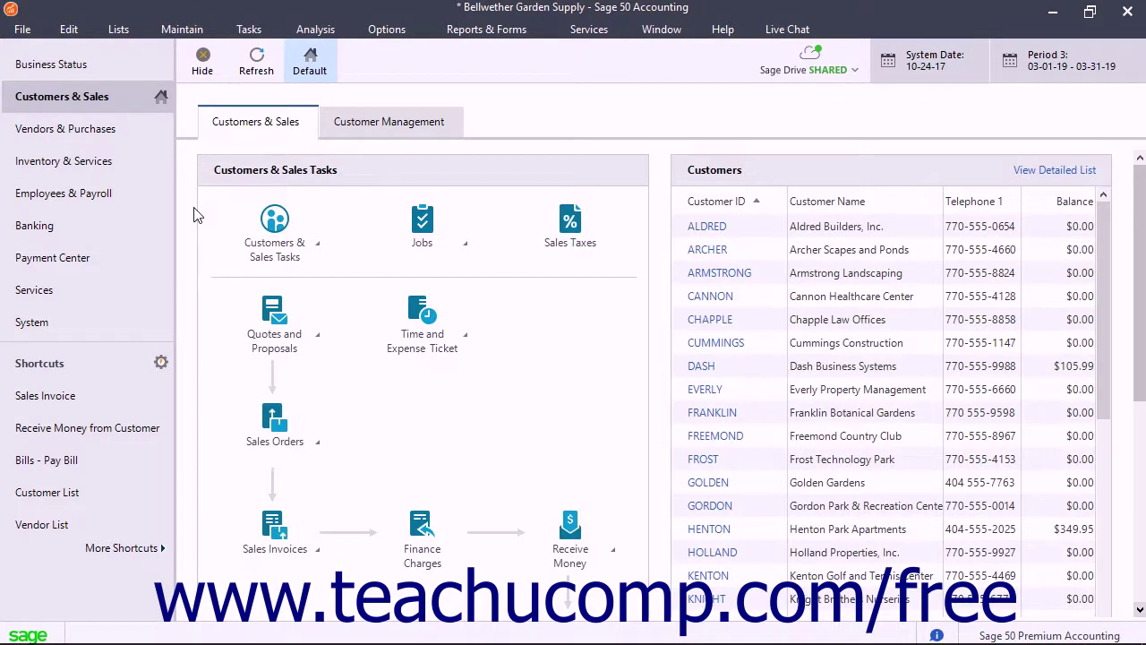
Step: Pause Sage Drive sharing via File > Sage Drive > Pause Sharing and dismiss the notice
{"action": "left_click", "coordinate": [23, 31]}
{"action": "mouse_move", "coordinate": [79, 162]}
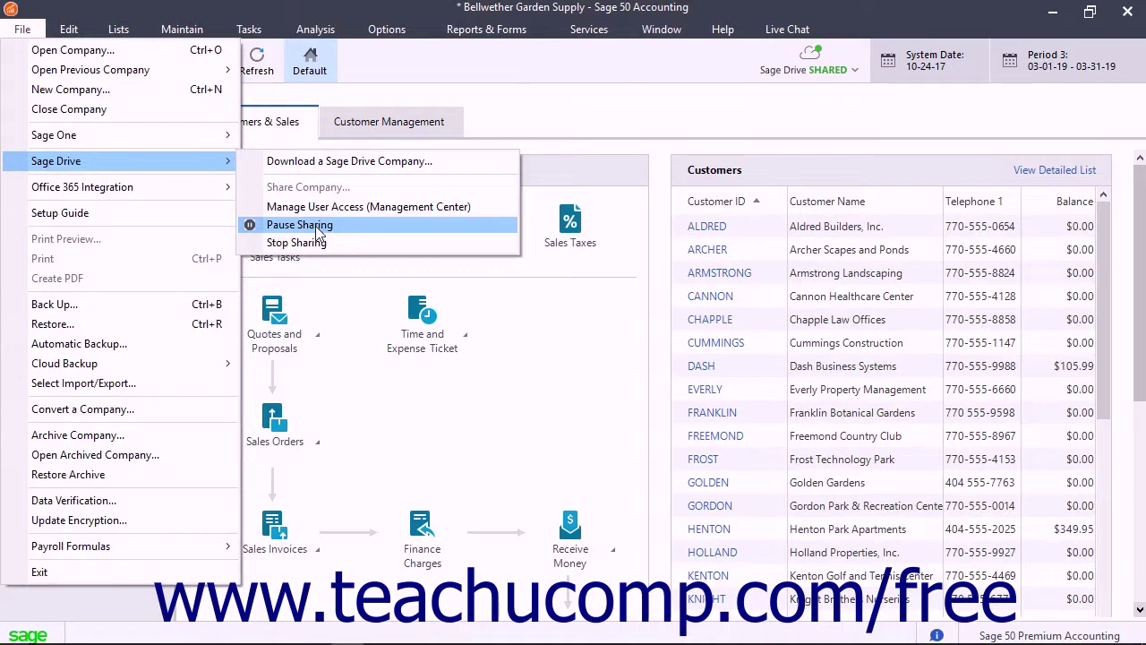
{"action": "left_click", "coordinate": [318, 229]}
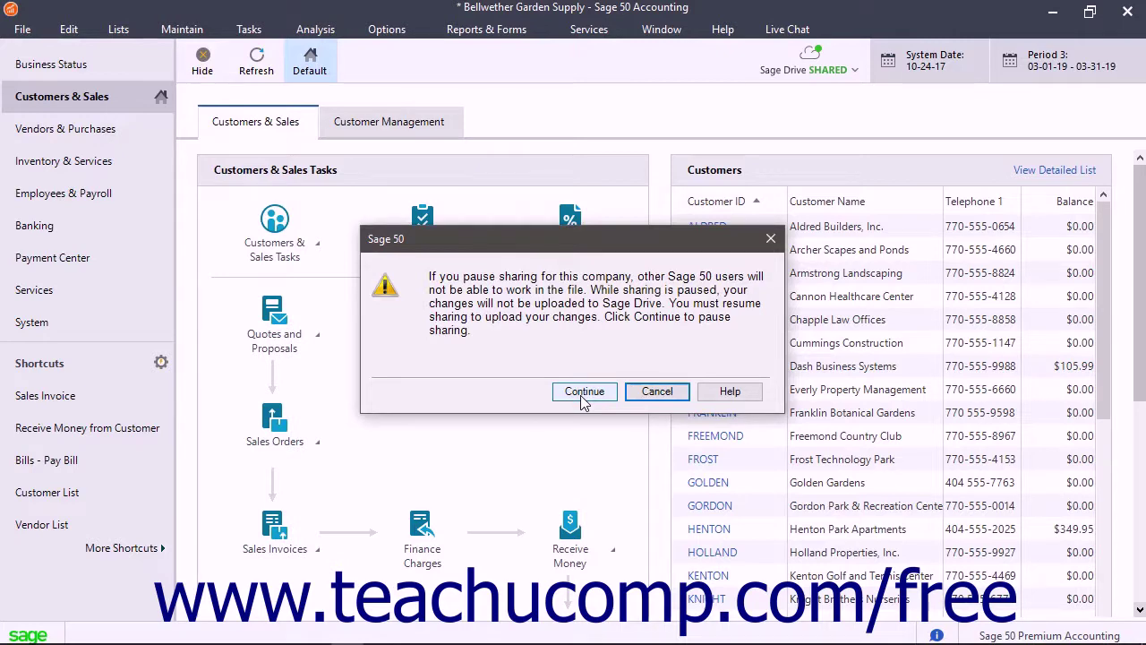
{"action": "left_click", "coordinate": [584, 394]}
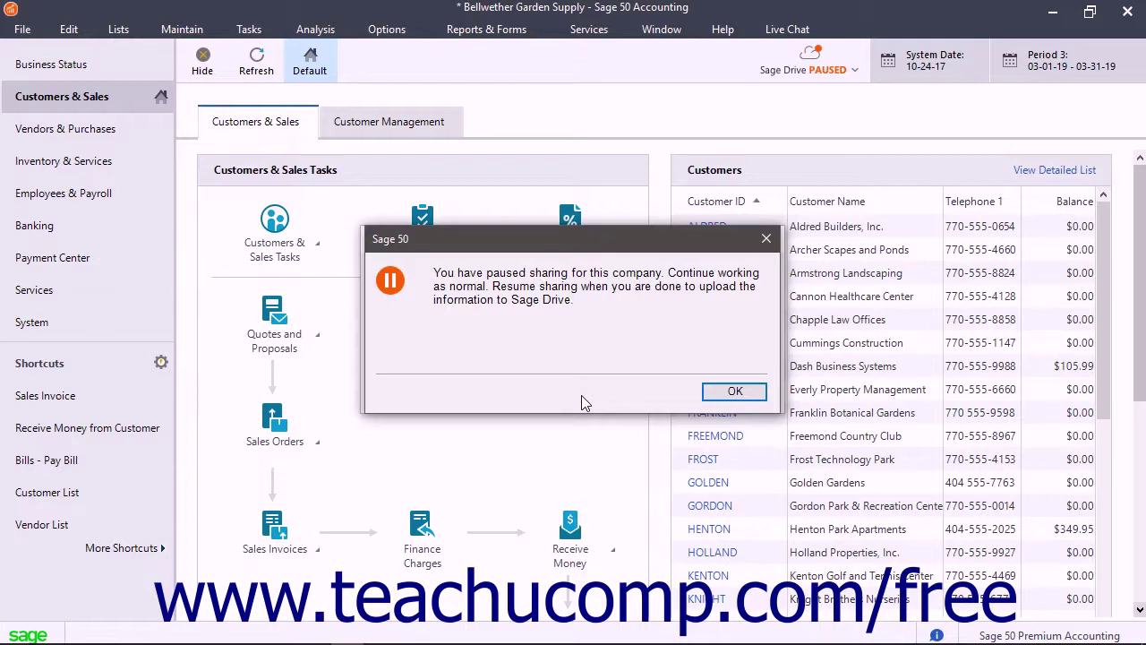
{"action": "left_click", "coordinate": [723, 391]}
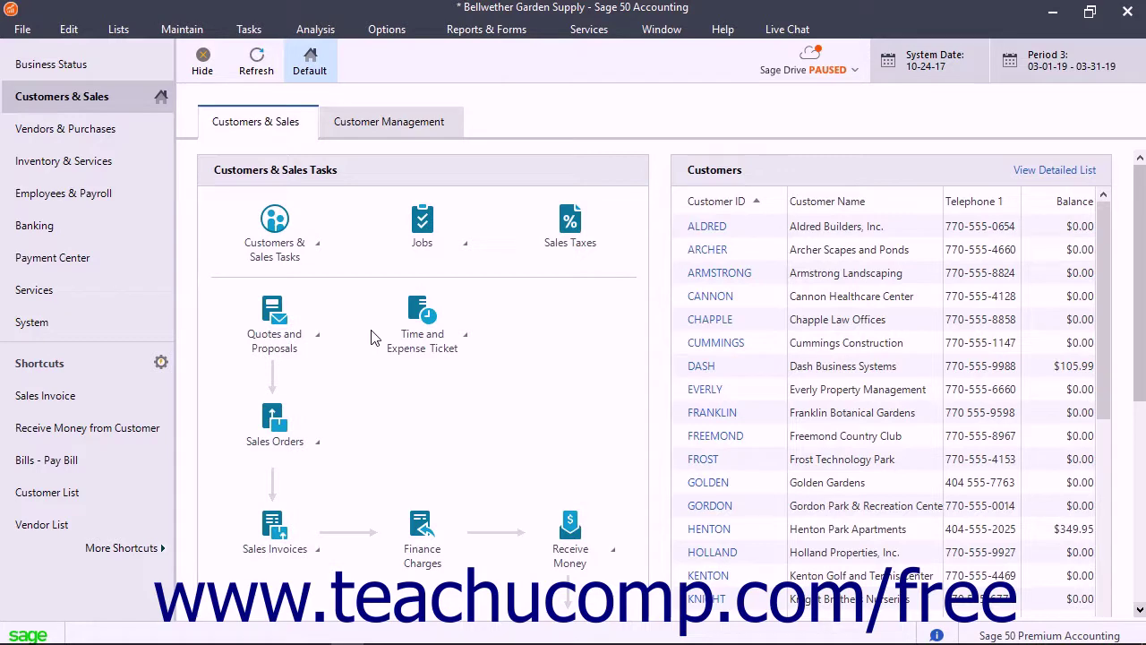
Step: Resume Sage Drive sharing via File > Sage Drive > Resume Sharing and acknowledge the message
{"action": "left_click", "coordinate": [23, 29]}
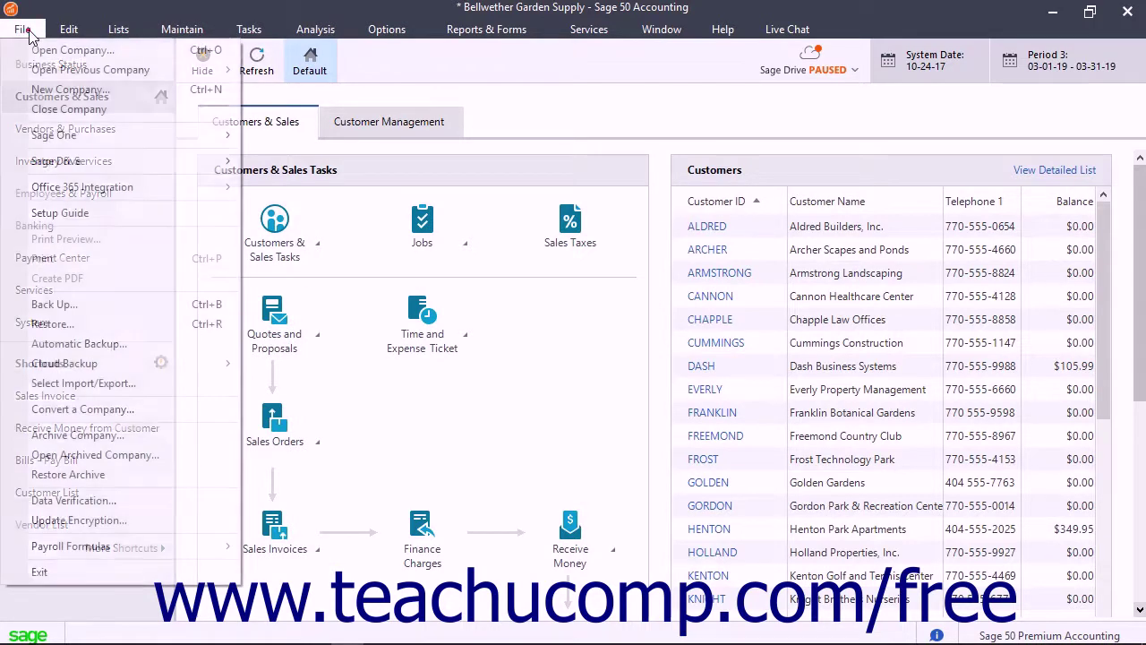
{"action": "mouse_move", "coordinate": [63, 162]}
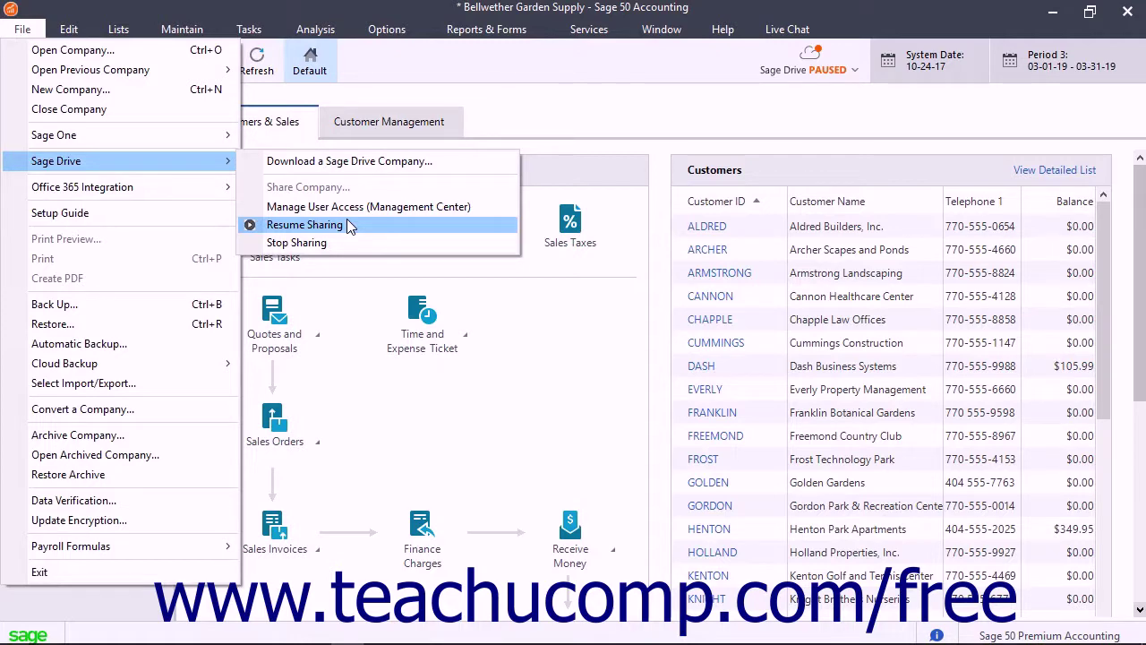
{"action": "left_click", "coordinate": [349, 224]}
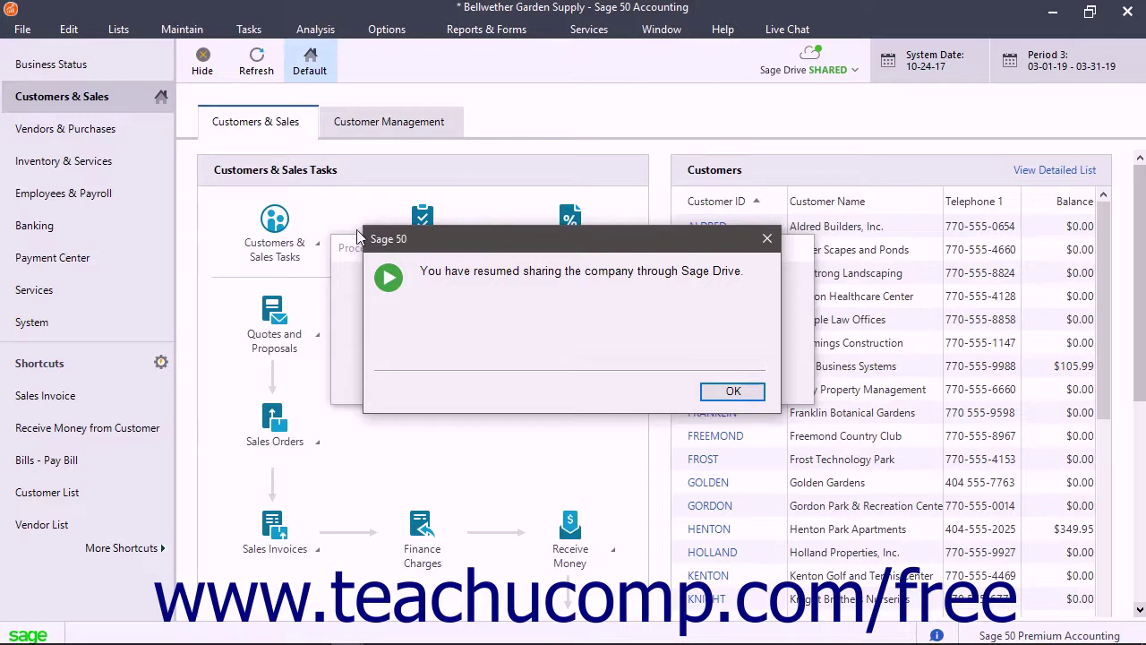
{"action": "left_click", "coordinate": [731, 394]}
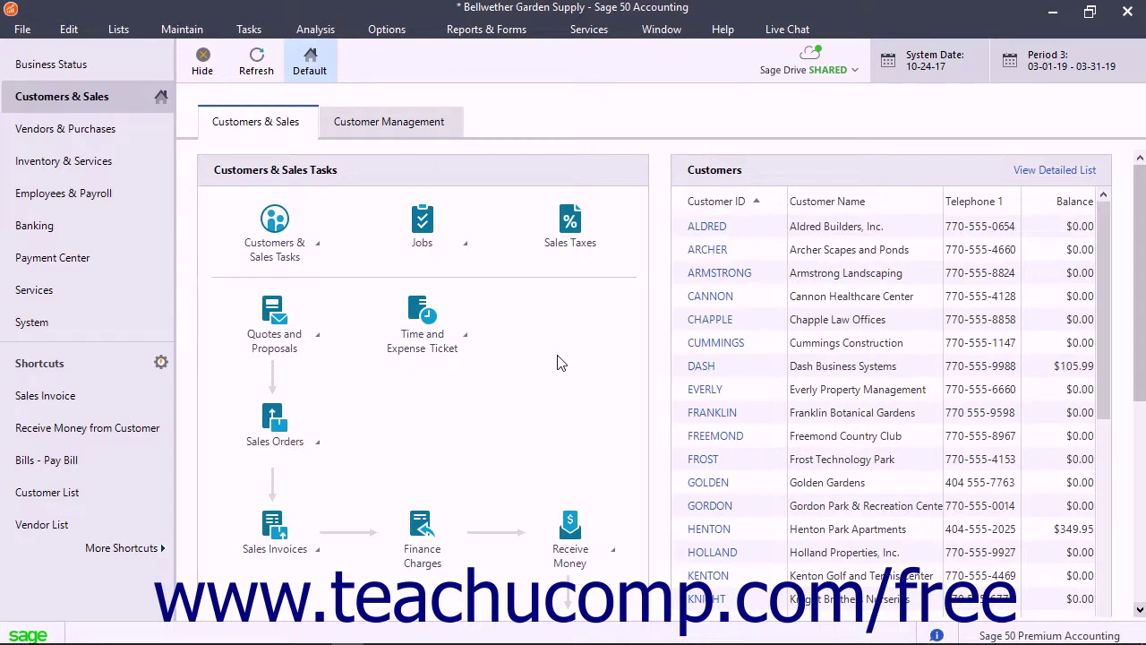
Step: Stop Sage Drive sharing via File > Sage Drive > Stop Sharing, answering Yes to the warning
{"action": "left_click", "coordinate": [27, 30]}
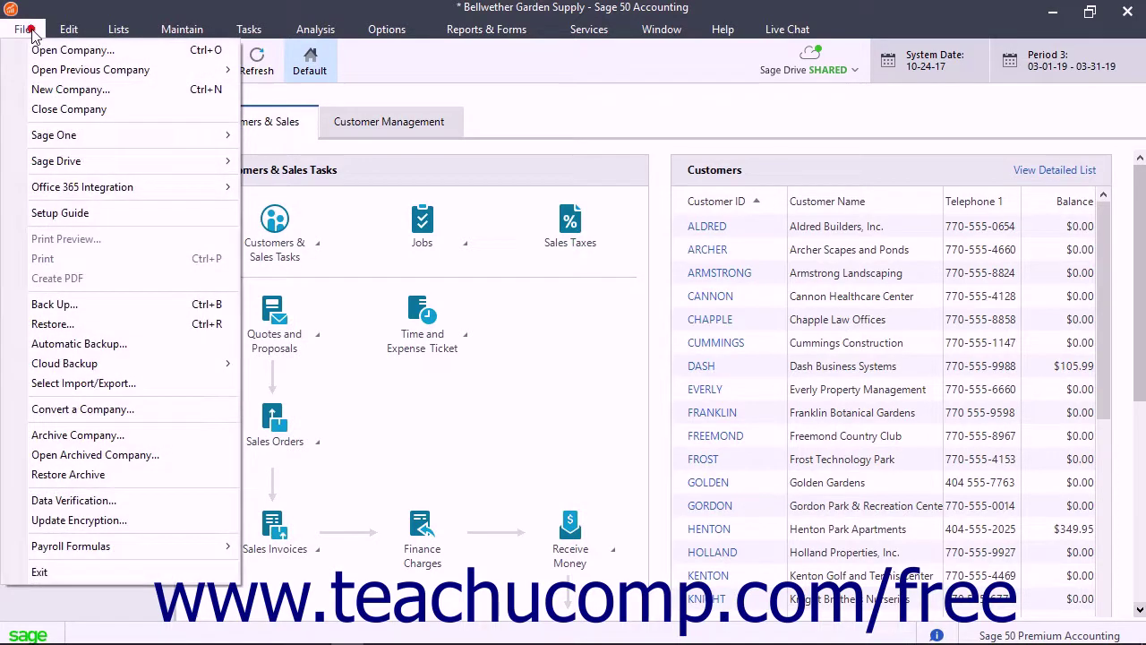
{"action": "mouse_move", "coordinate": [81, 160]}
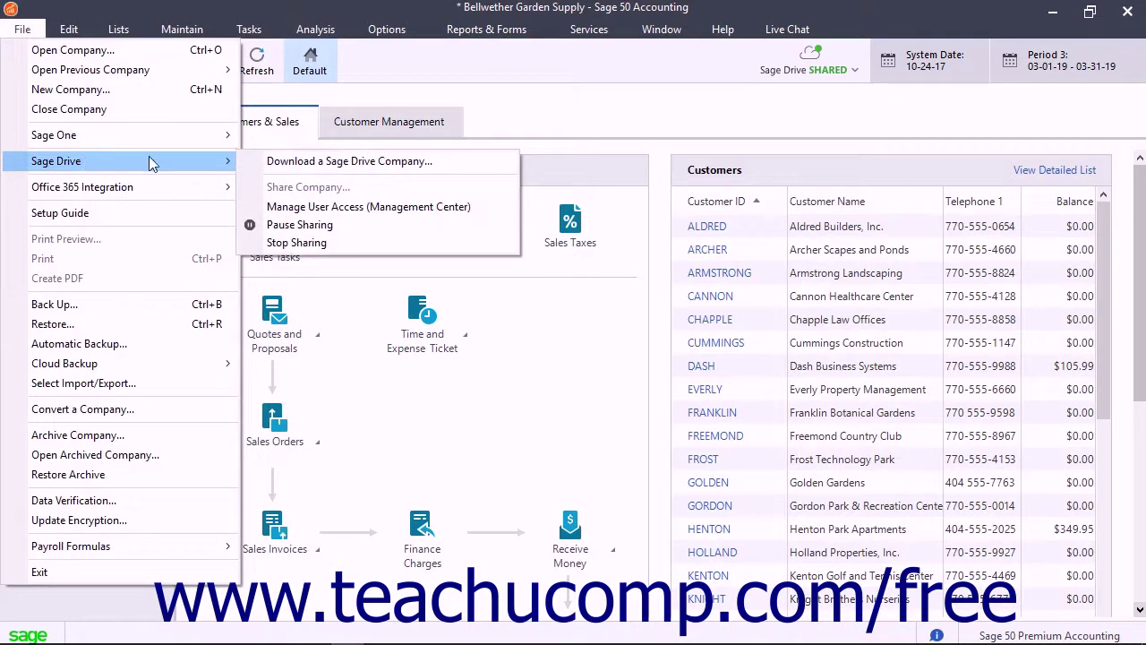
{"action": "left_click", "coordinate": [329, 242]}
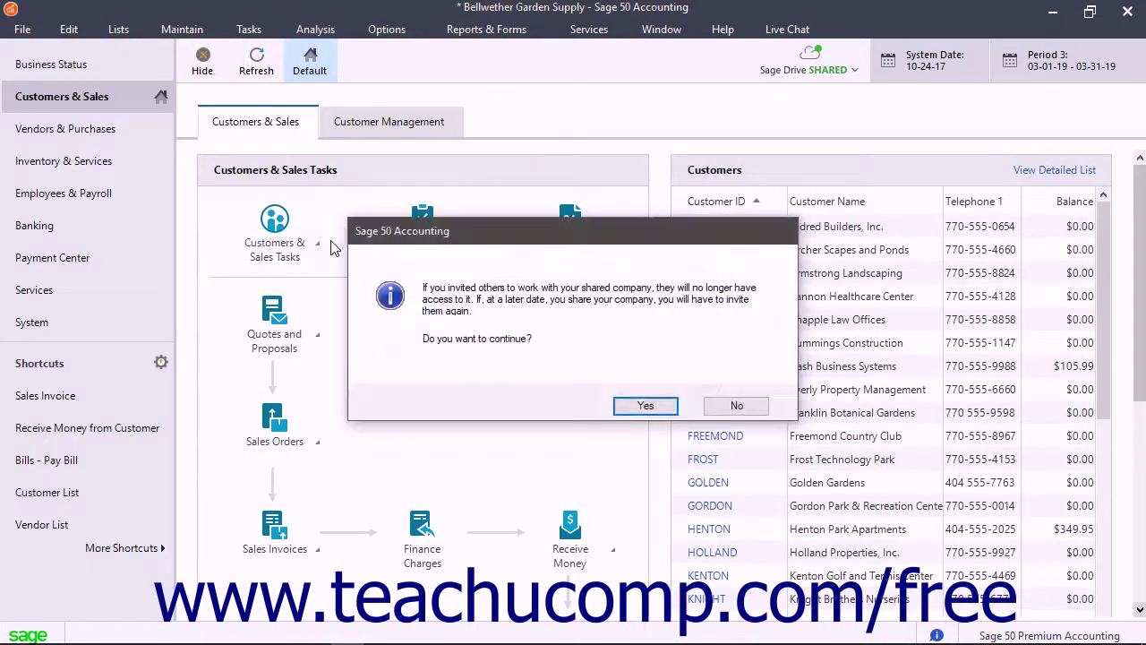
{"action": "left_click", "coordinate": [644, 407]}
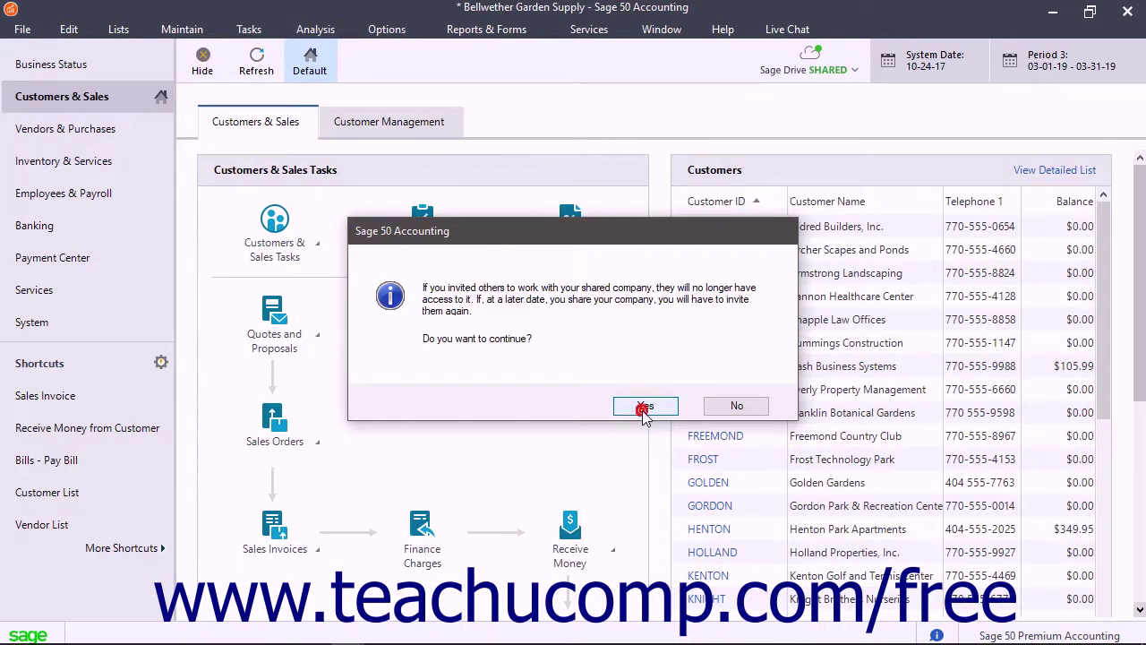